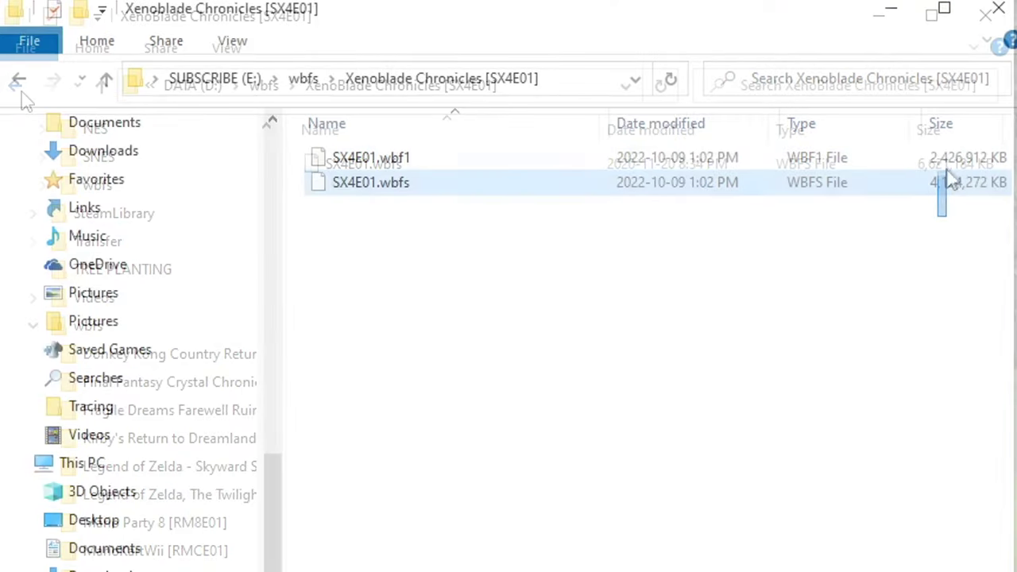
# Step: Select the files in the XenoBlade Chronicles [SX4E01] folder, then clear the selection
pyautogui.moveTo(951, 181); pyautogui.dragTo(952, 166)
pyautogui.click(903, 281)
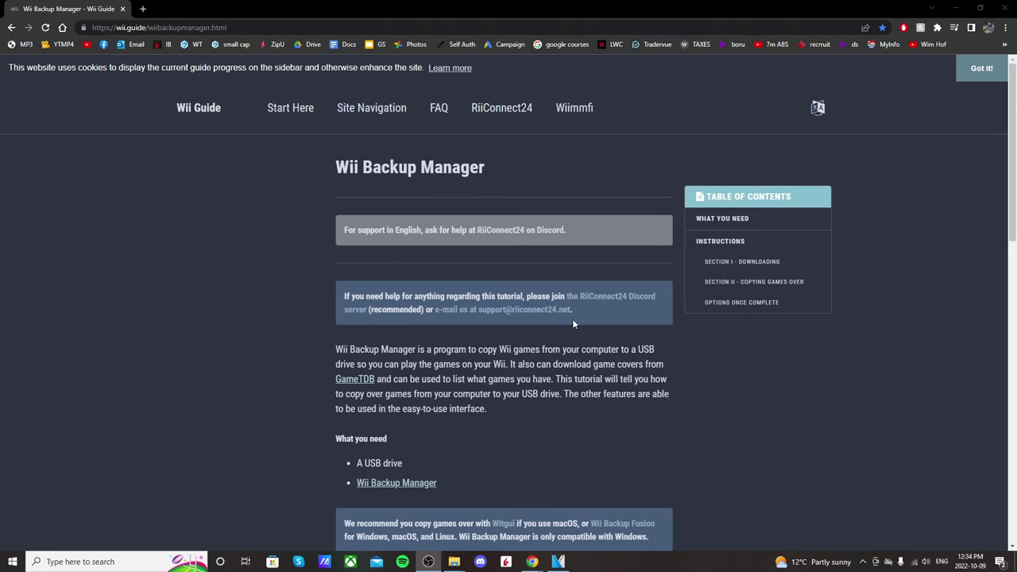
# Step: Download the Wii Backup Manager zip from the Wii Guide page and open it in WinRAR
pyautogui.scroll(-1, 605, 271)
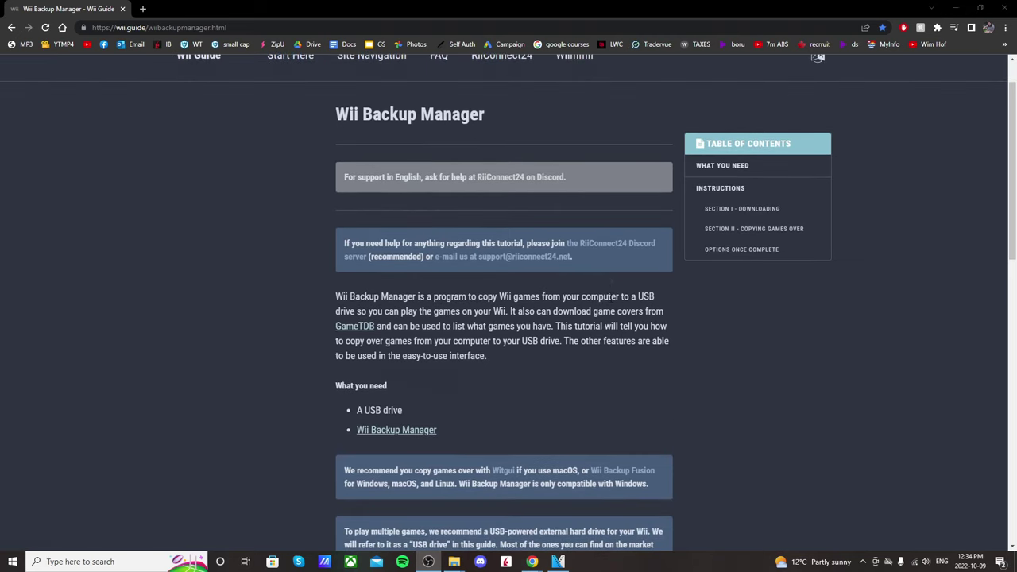
pyautogui.click(378, 432)
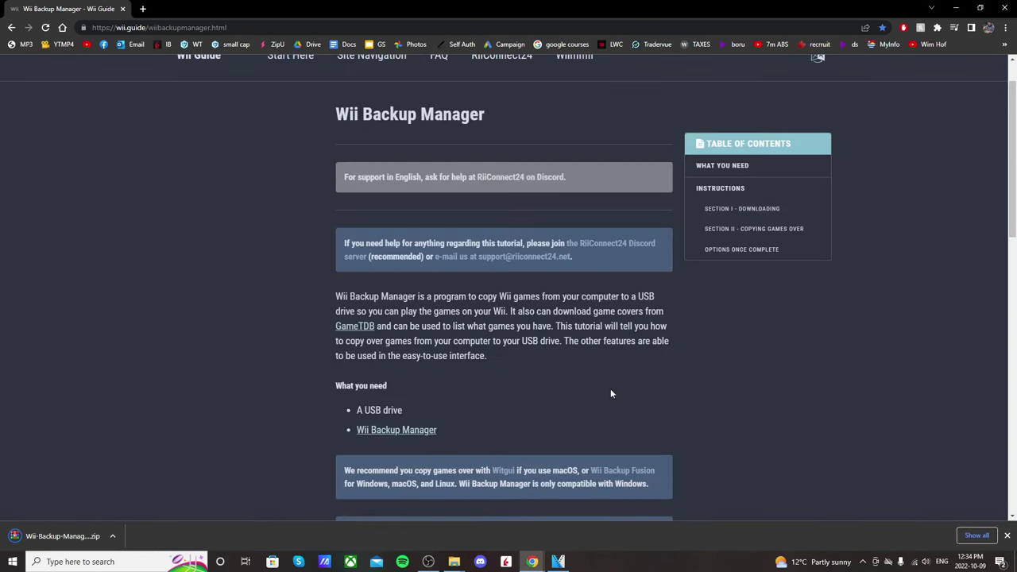
pyautogui.click(76, 537)
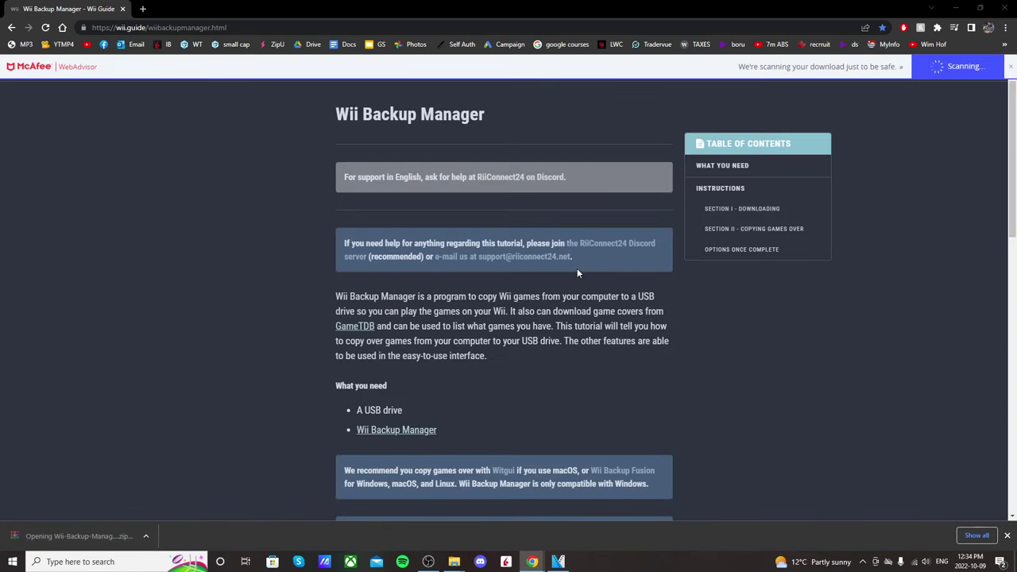
pyautogui.click(954, 8)
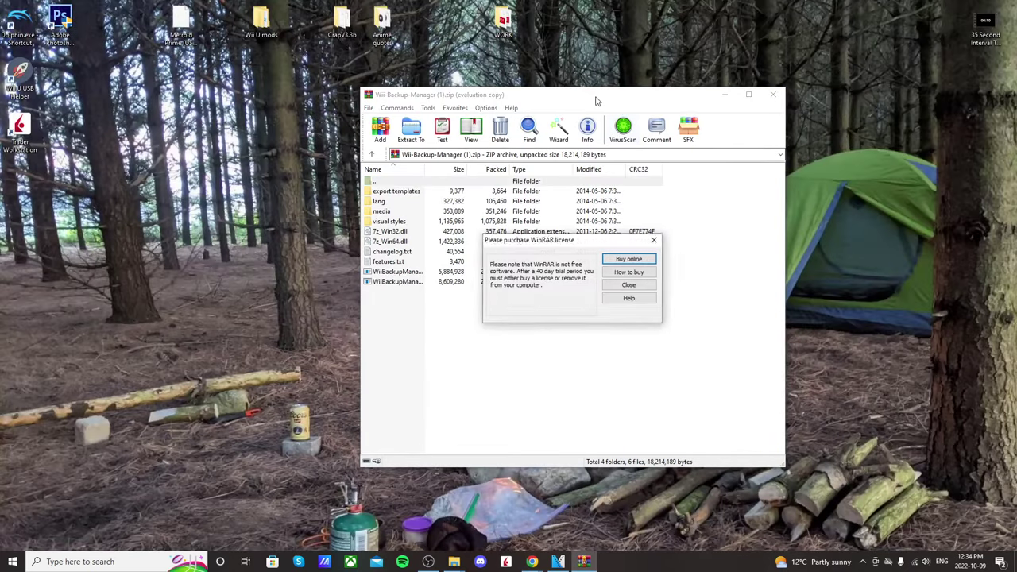
# Step: Create a desktop folder named 'Wii Backup Manager' and select all the archive's files to extract there
pyautogui.click(638, 285)
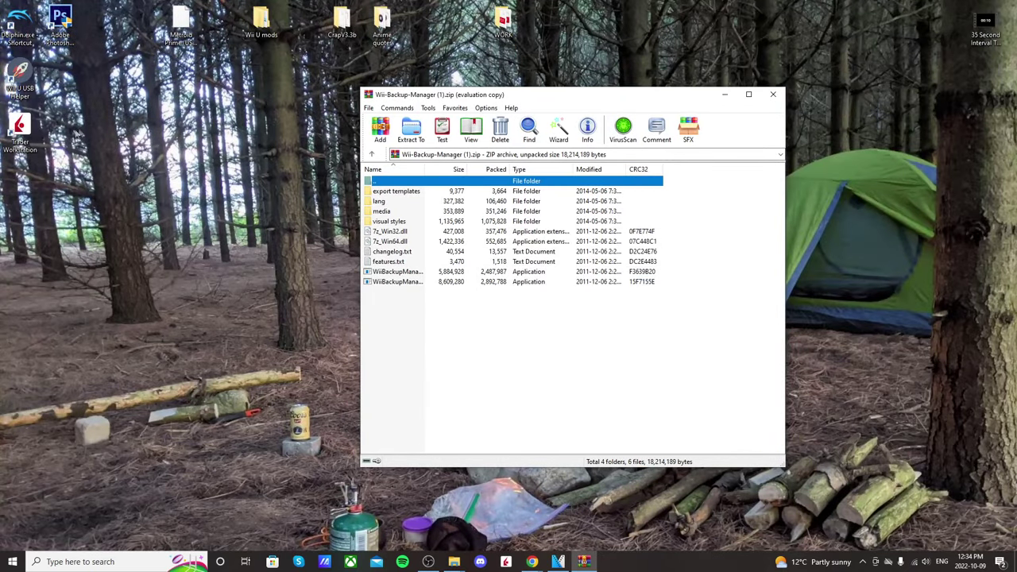
pyautogui.rightClick(91, 194)
pyautogui.moveTo(133, 299)
pyautogui.click(238, 296)
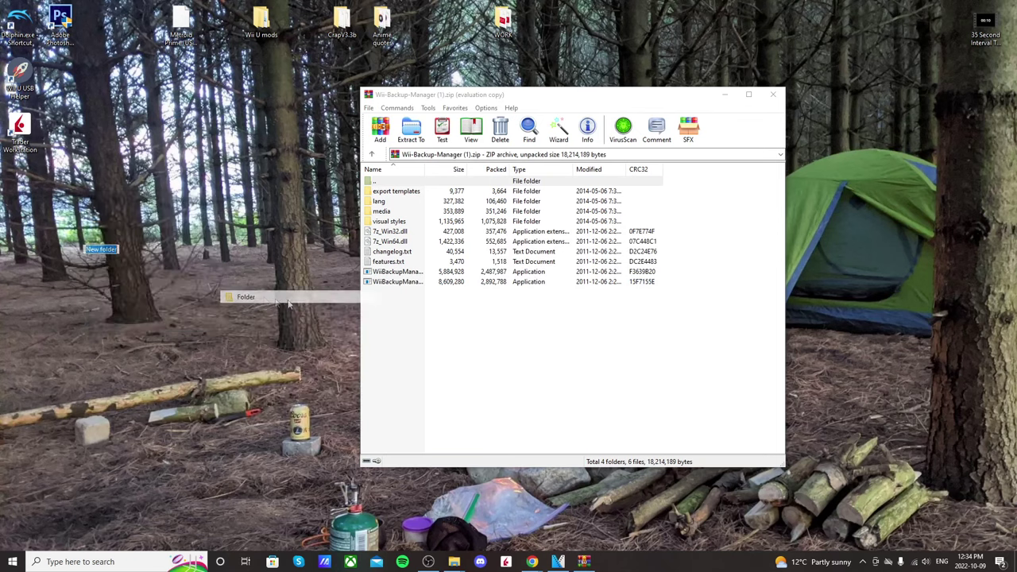
pyautogui.write('Wii Backup Manager')
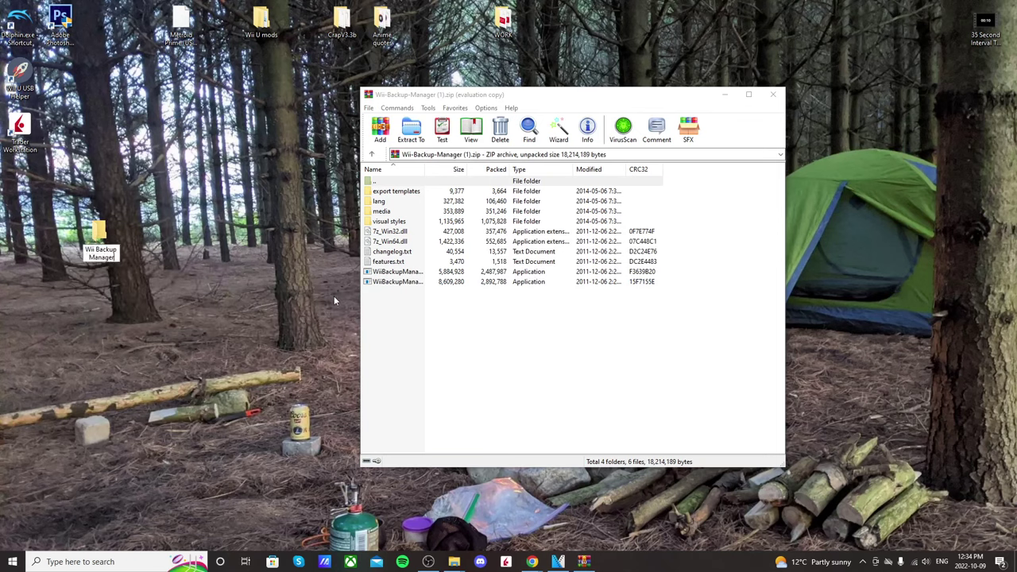
pyautogui.press('Return')
pyautogui.moveTo(392, 307); pyautogui.dragTo(102, 240)
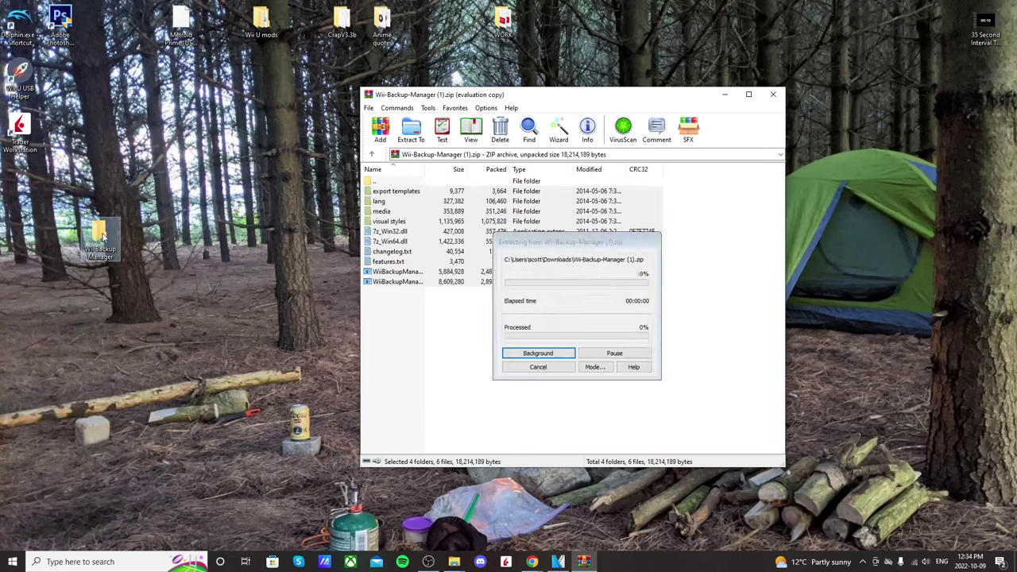
# Step: Run WiiBackupManager_Win64.exe from the extracted Wii Backup Manager folder and allow it through UAC
pyautogui.click(773, 94)
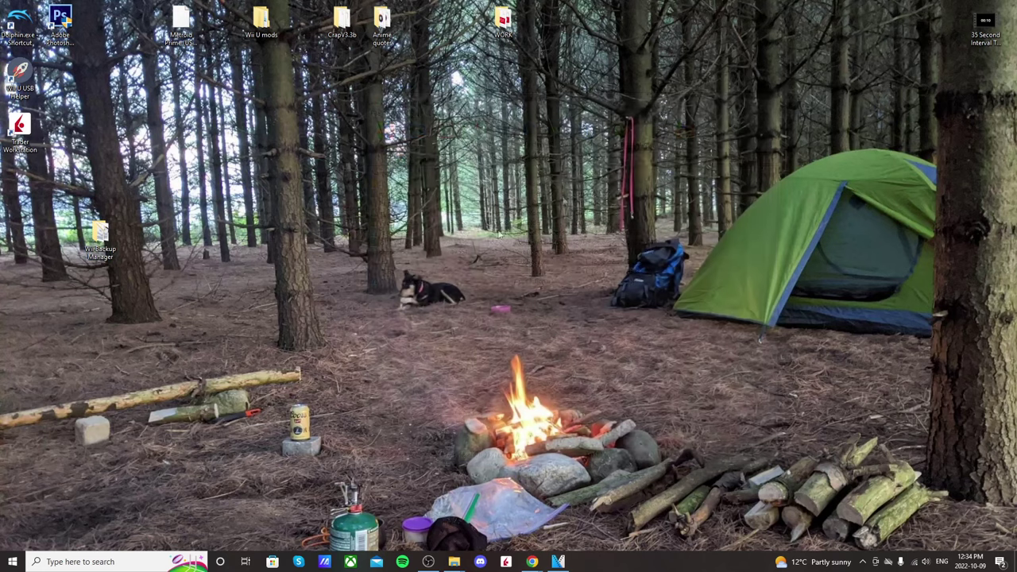
pyautogui.doubleClick(102, 235)
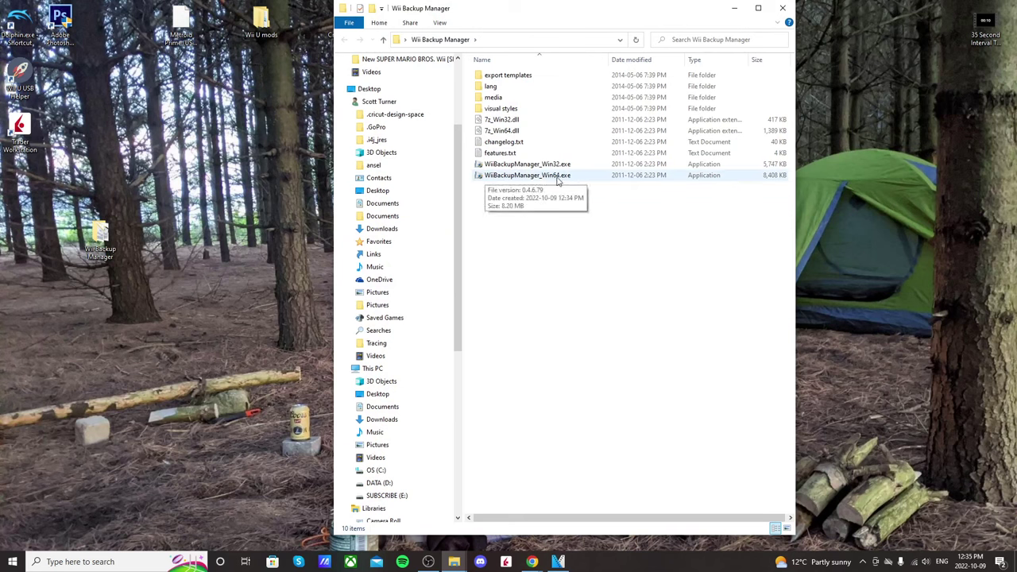
pyautogui.doubleClick(573, 176)
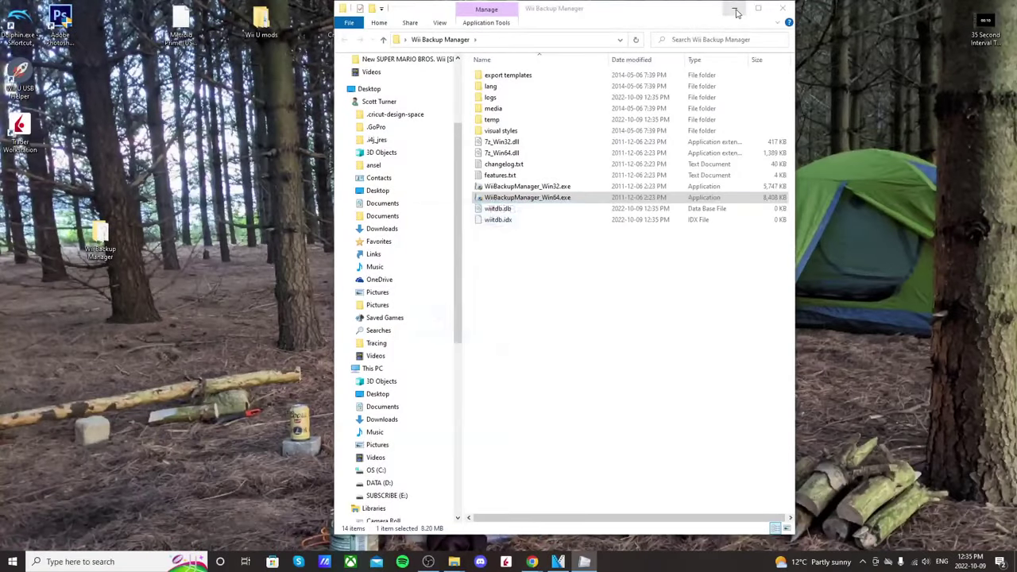
pyautogui.click(736, 12)
pyautogui.click(737, 12)
pyautogui.moveTo(477, 125); pyautogui.dragTo(270, 182)
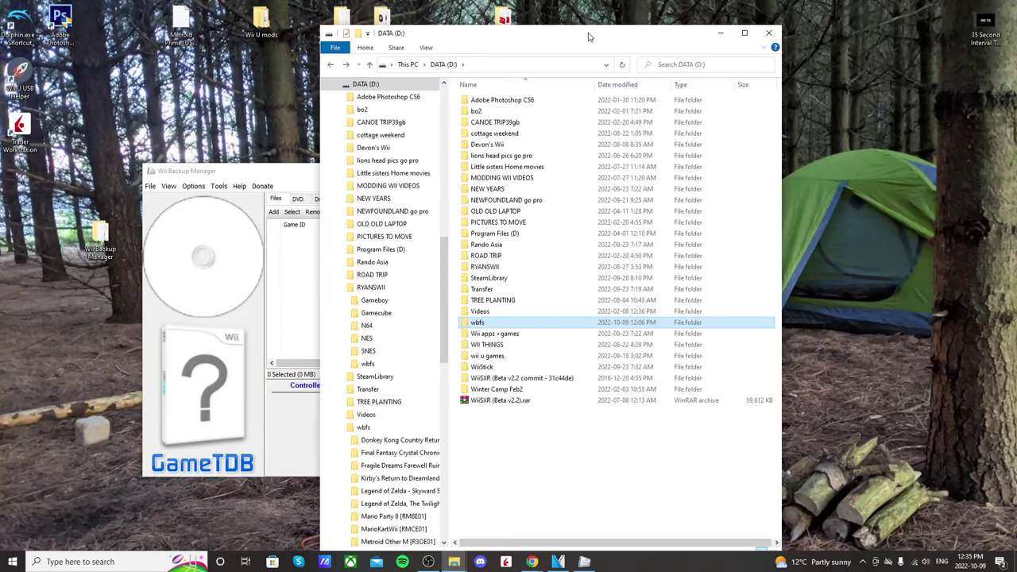
# Step: Check the XenoBlade Chronicles [SX4E01] folder inside D:\wbfs, then close the DATA (D:) window
pyautogui.moveTo(589, 36); pyautogui.dragTo(583, 23)
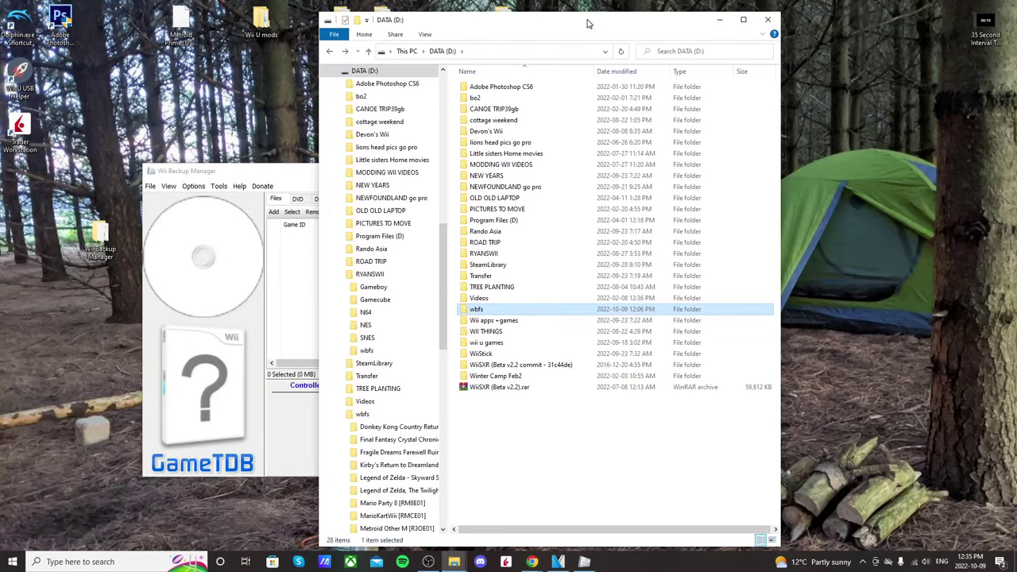
pyautogui.scroll(2, 393, 155)
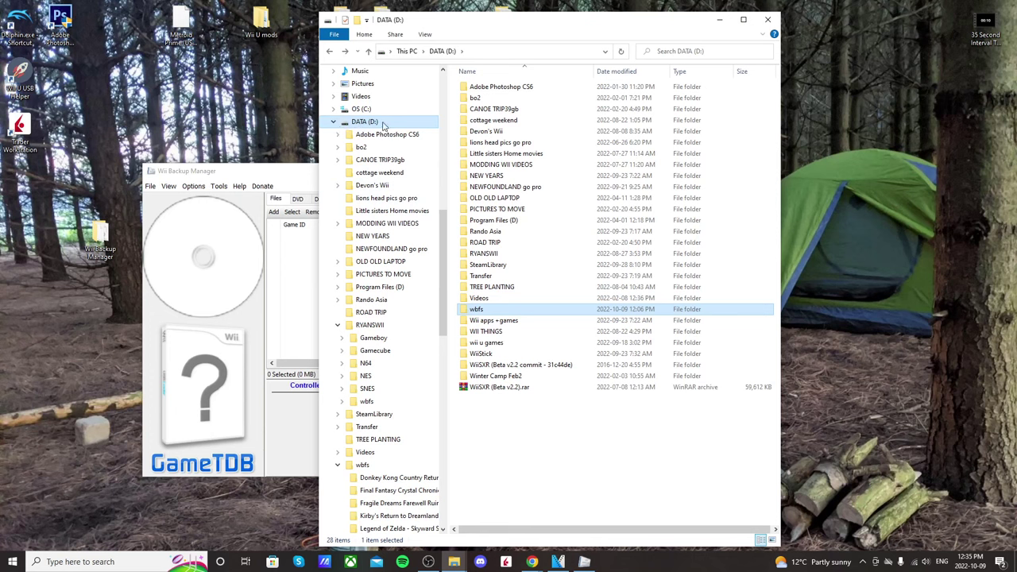
pyautogui.doubleClick(492, 312)
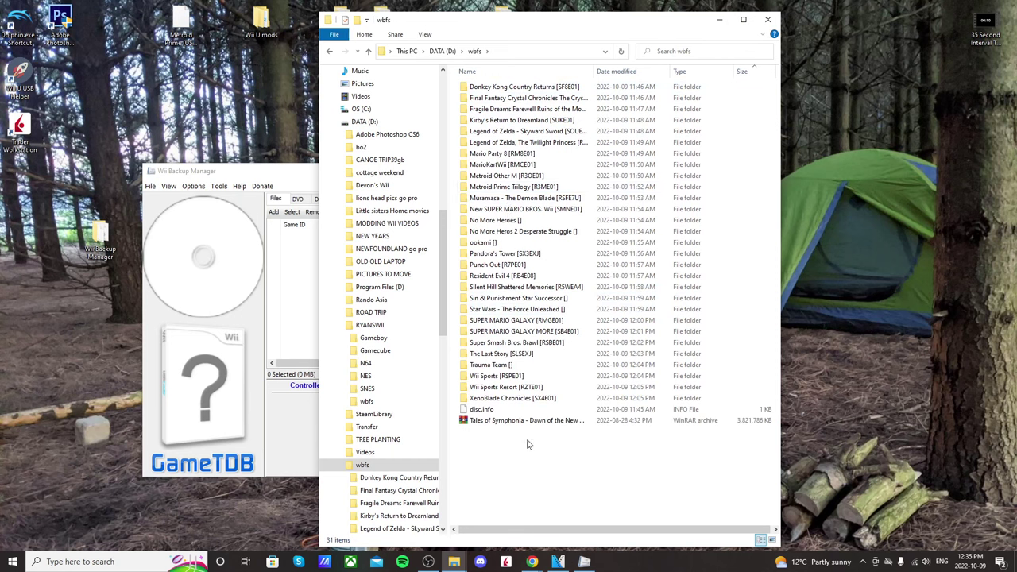
pyautogui.doubleClick(515, 400)
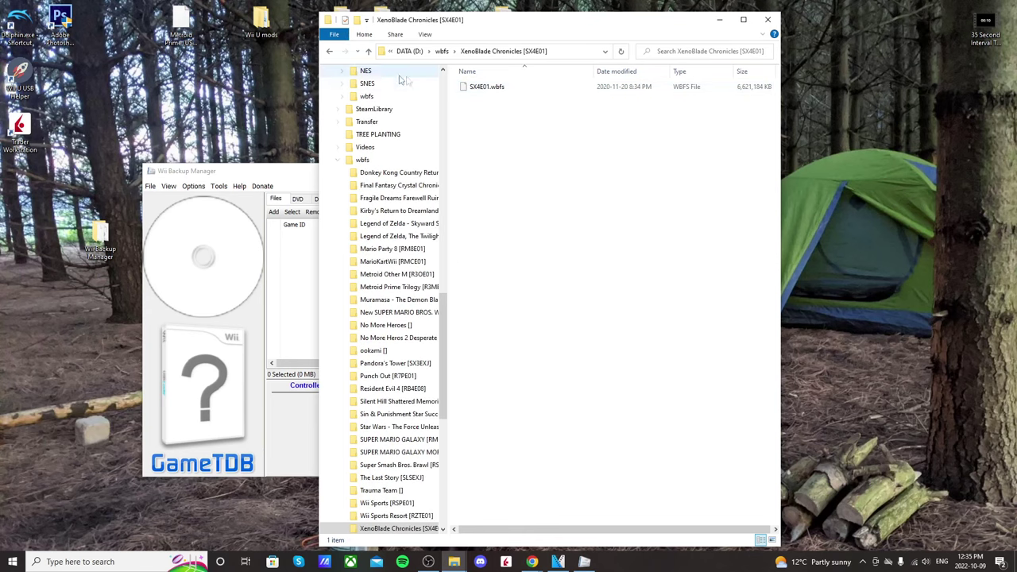
pyautogui.click(330, 52)
pyautogui.click(330, 52)
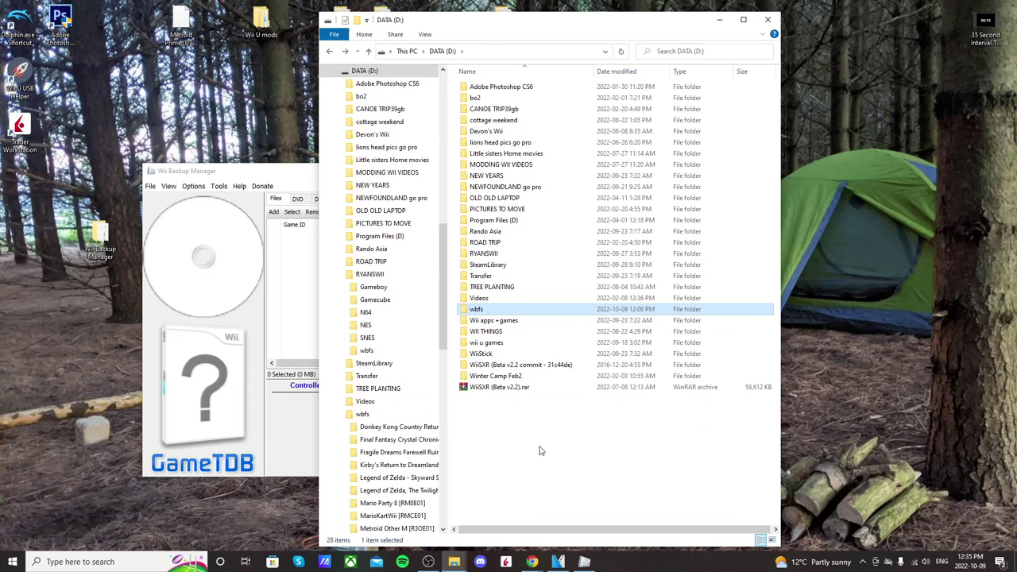
pyautogui.moveTo(493, 313)
pyautogui.click(555, 449)
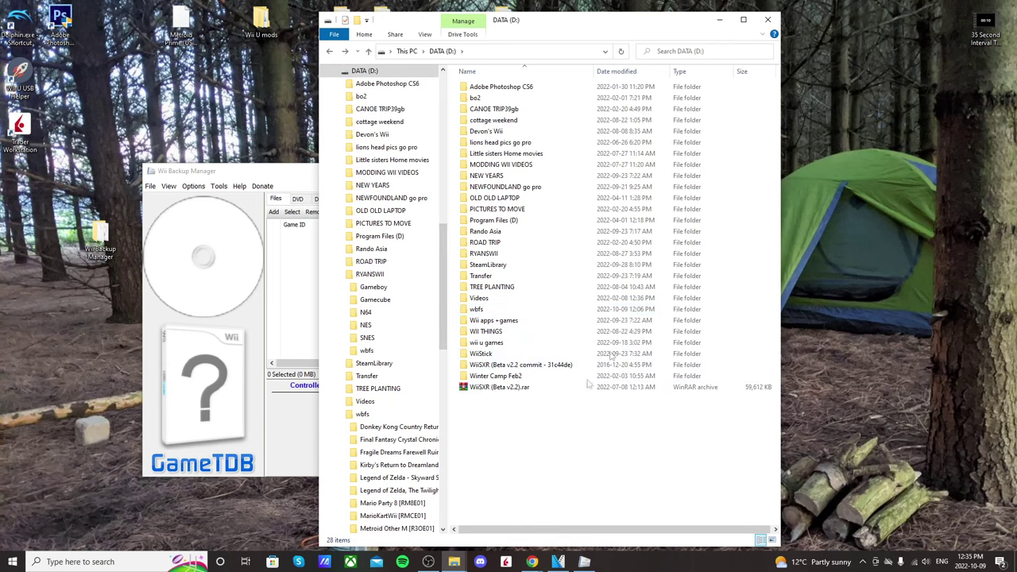
pyautogui.hotkey('ctrl', 'w')
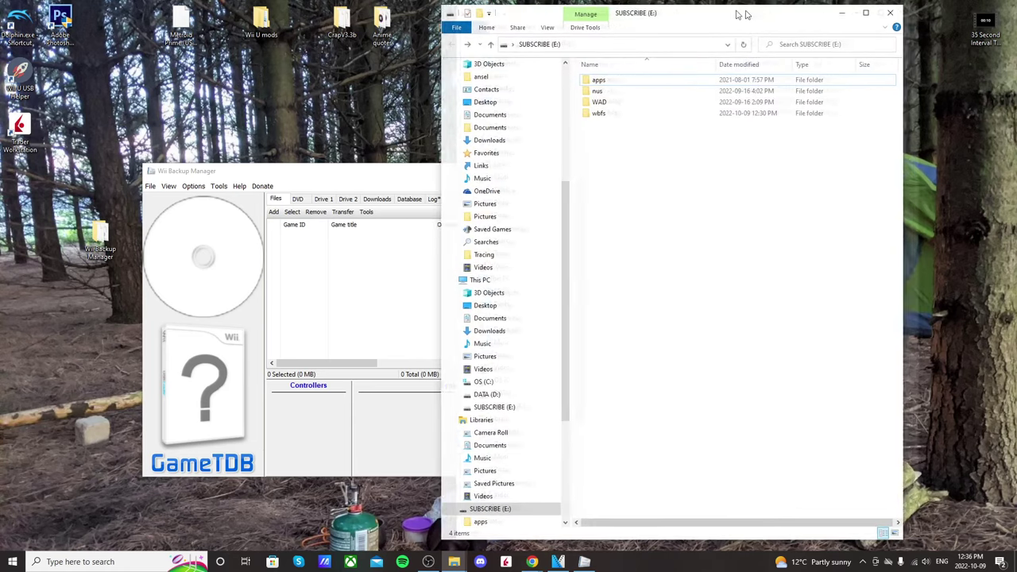
# Step: Confirm the wbfs folder on SUBSCRIBE (E:) is empty, then close File Explorer
pyautogui.moveTo(743, 16); pyautogui.dragTo(822, 21)
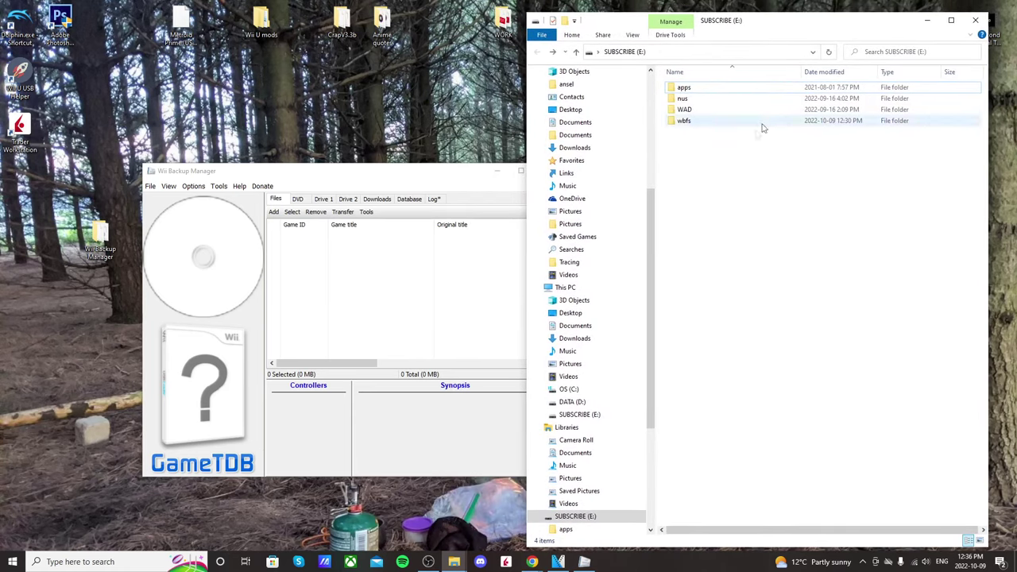
pyautogui.doubleClick(699, 123)
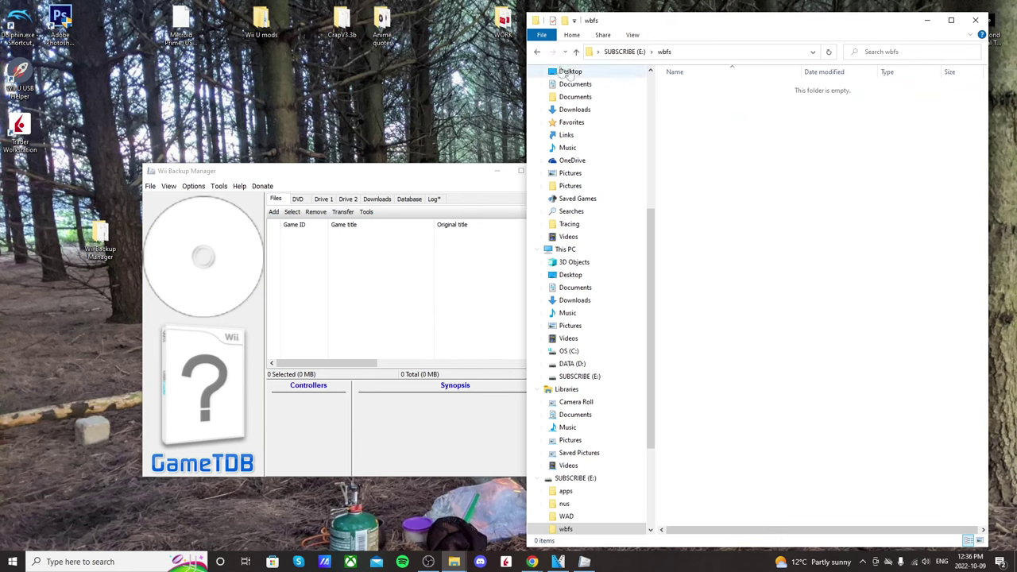
pyautogui.click(536, 51)
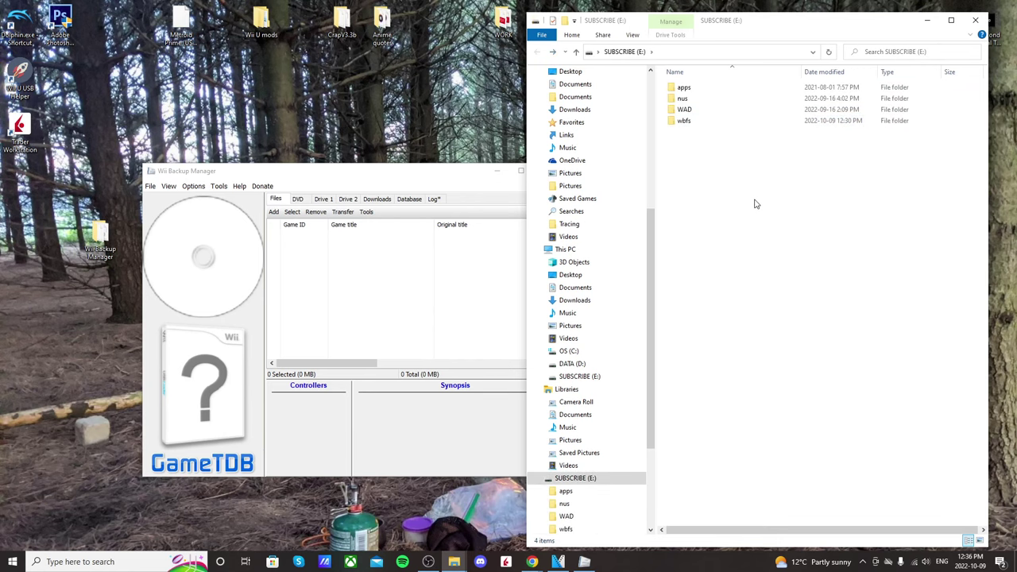
pyautogui.click(976, 20)
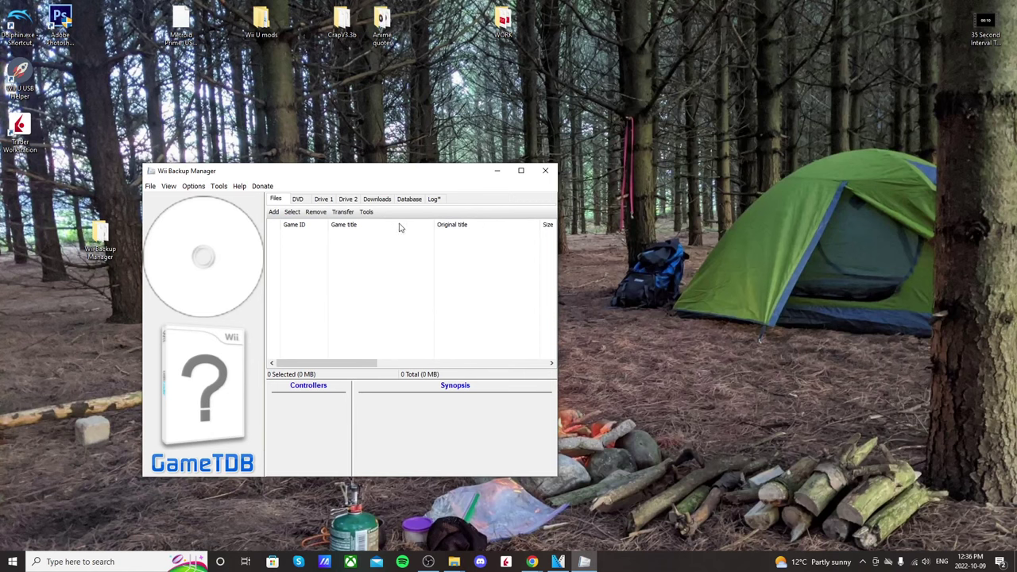
pyautogui.moveTo(396, 170); pyautogui.dragTo(465, 119)
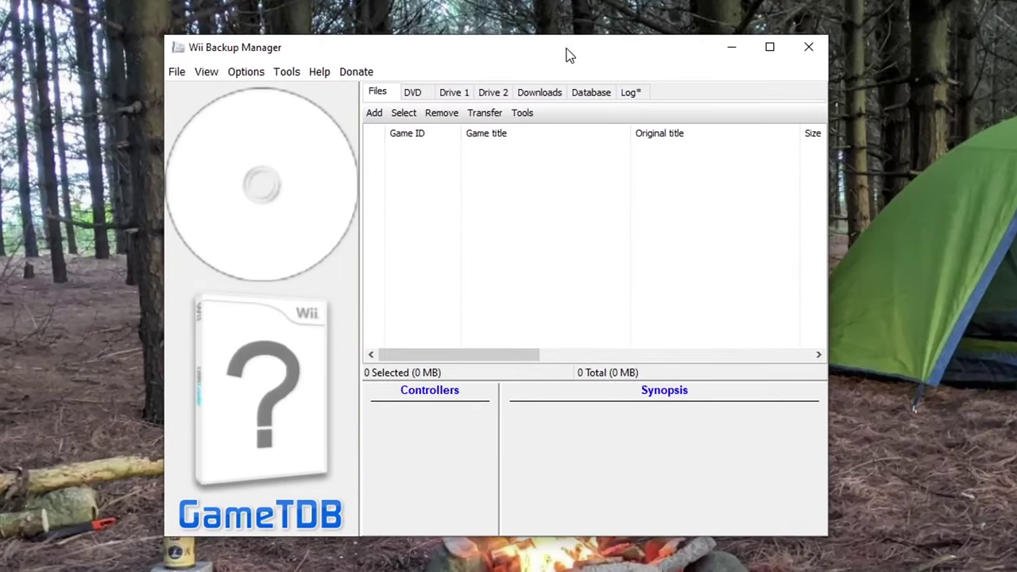
# Step: Set Drive 1 to Drive (D:) with its 27 games and Drive 2 to the FAT32 Drive (E:)
pyautogui.click(464, 93)
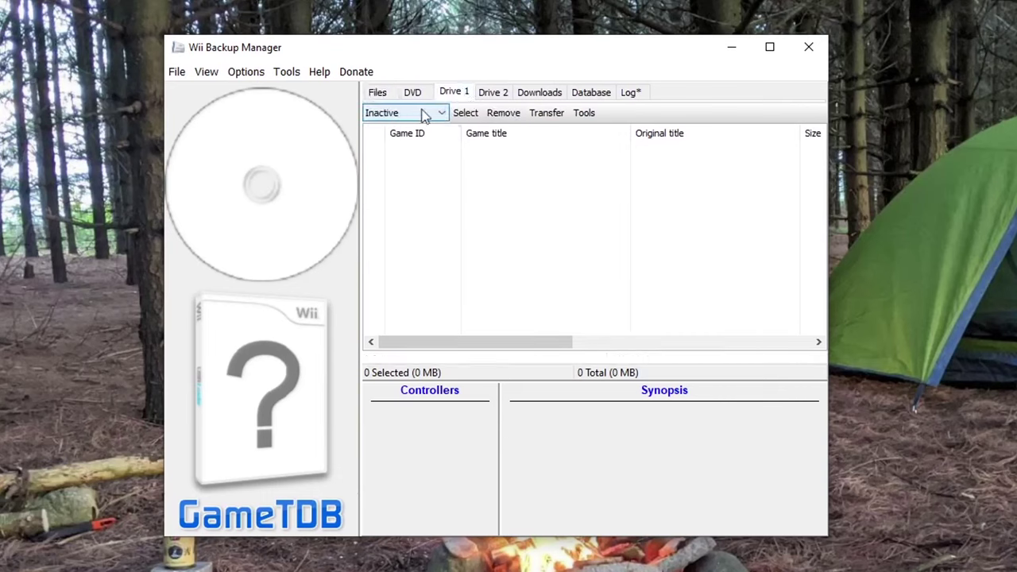
pyautogui.click(441, 118)
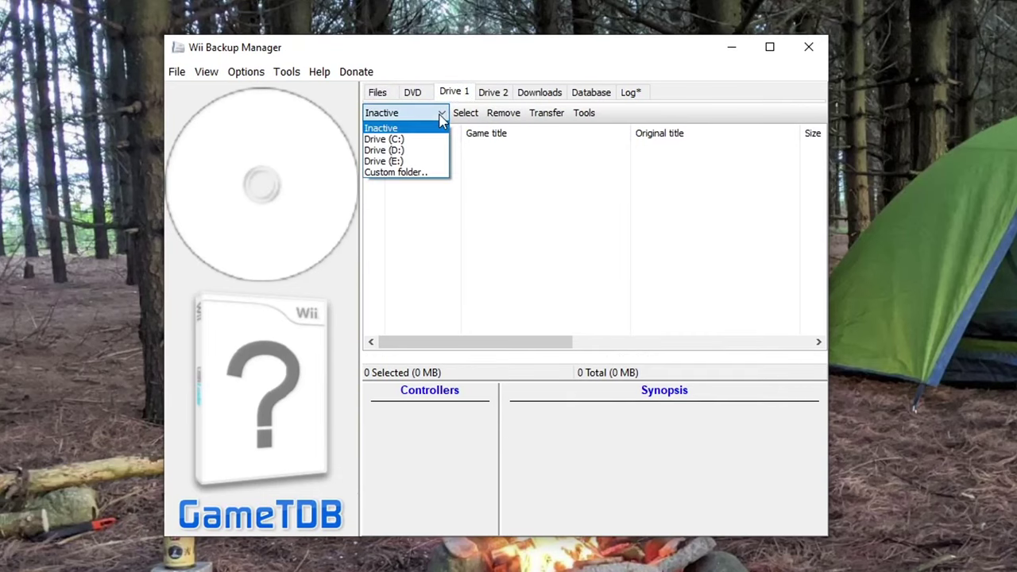
pyautogui.click(414, 150)
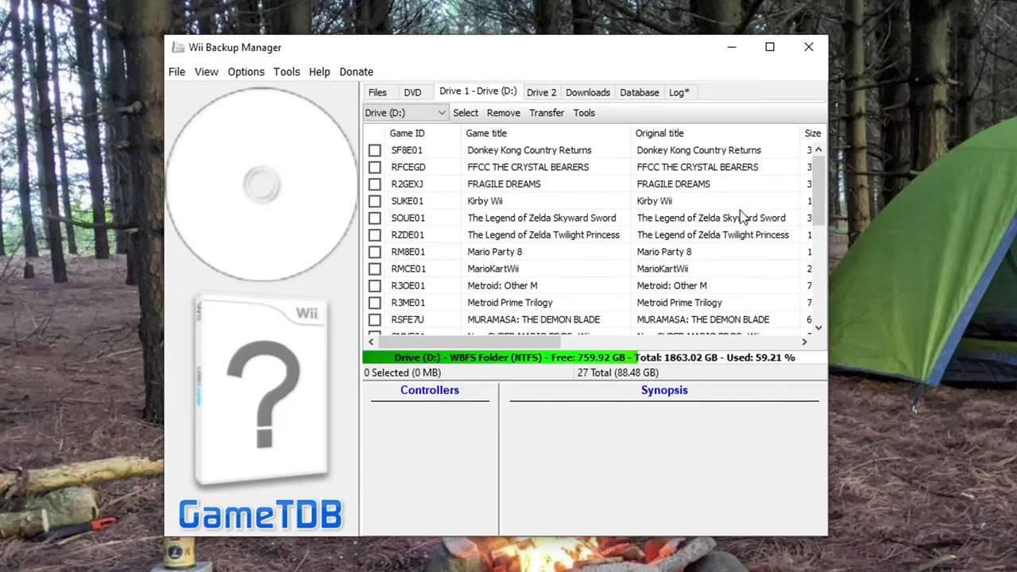
pyautogui.click(545, 93)
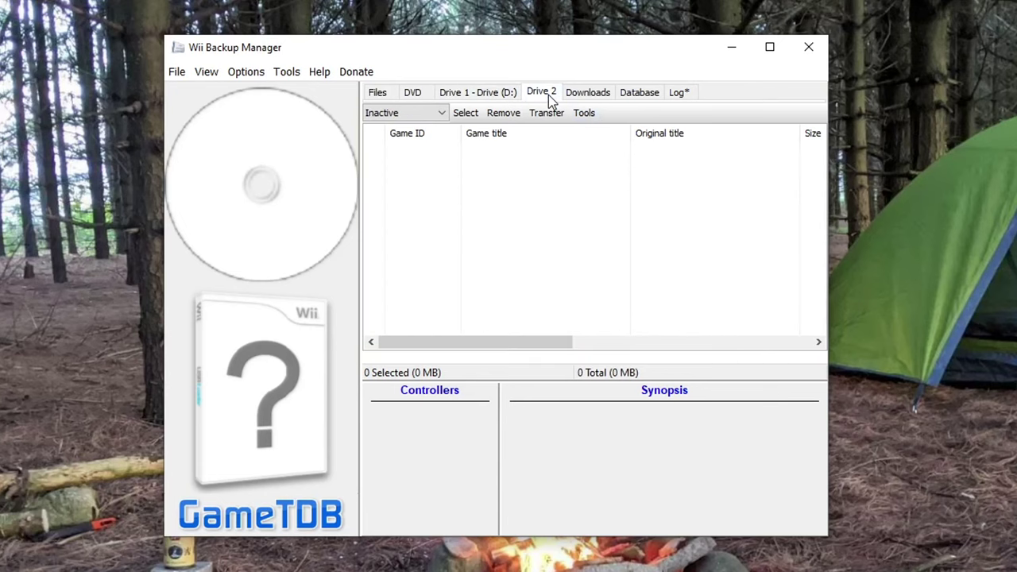
pyautogui.click(437, 114)
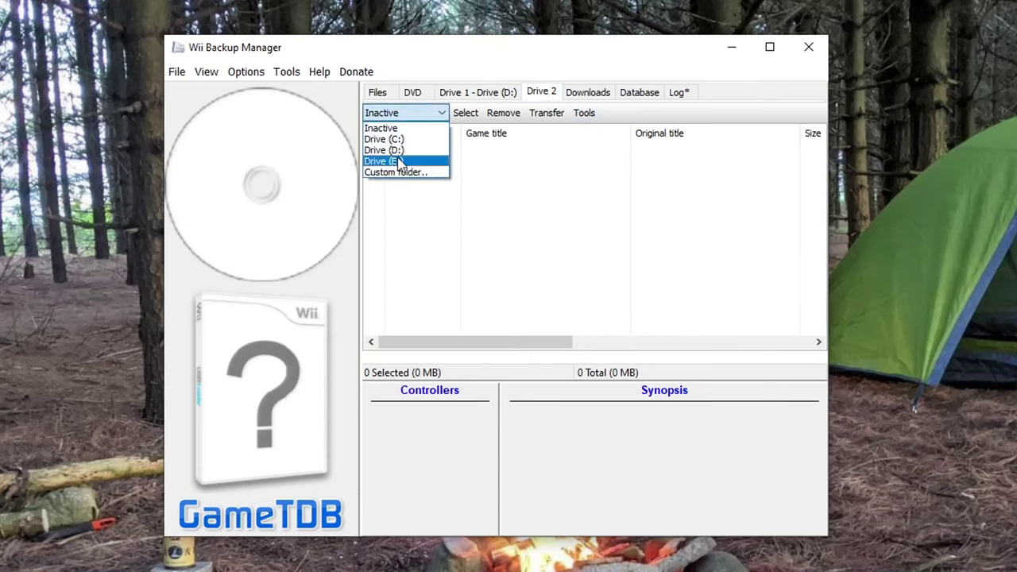
pyautogui.click(399, 162)
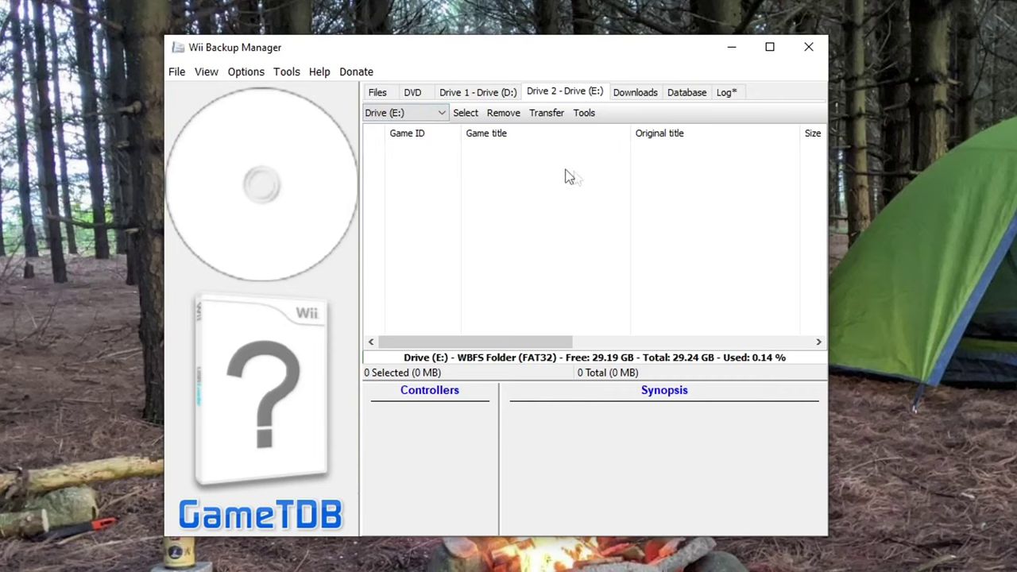
# Step: Tick Xenoblade Chronicles in Drive 1's list and transfer it to Drive 2
pyautogui.click(491, 96)
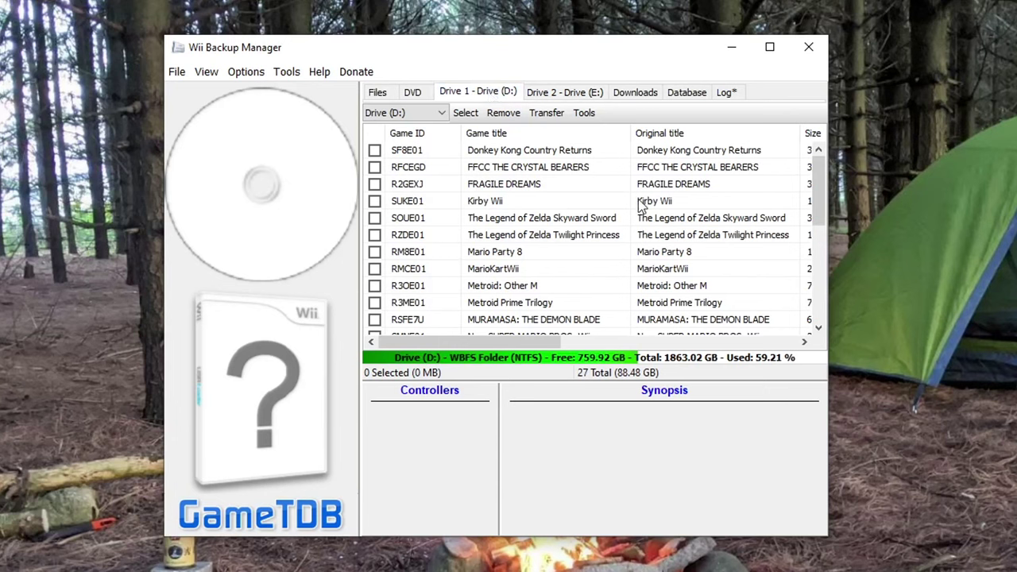
pyautogui.moveTo(827, 198); pyautogui.dragTo(827, 310)
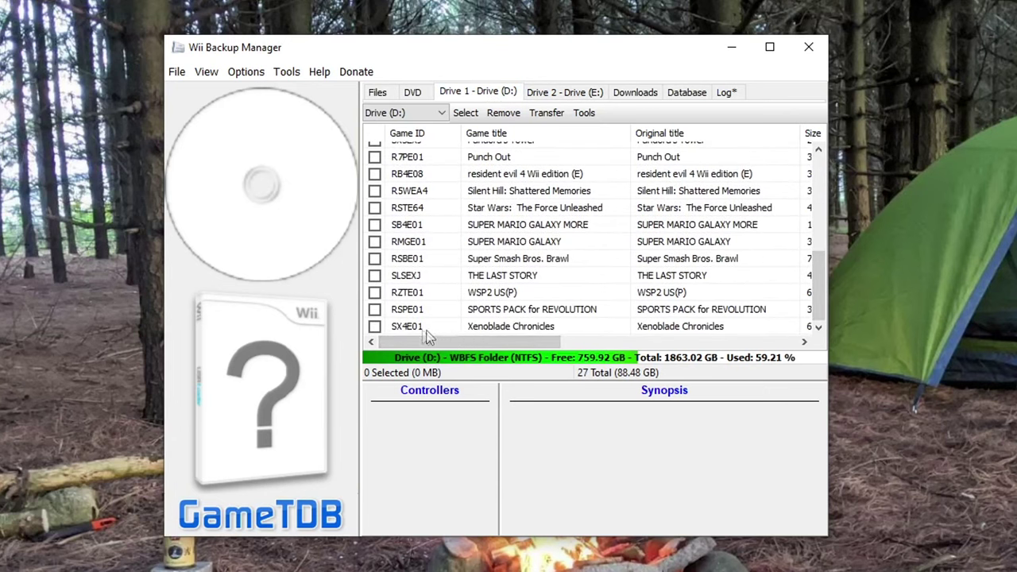
pyautogui.click(375, 327)
pyautogui.click(550, 113)
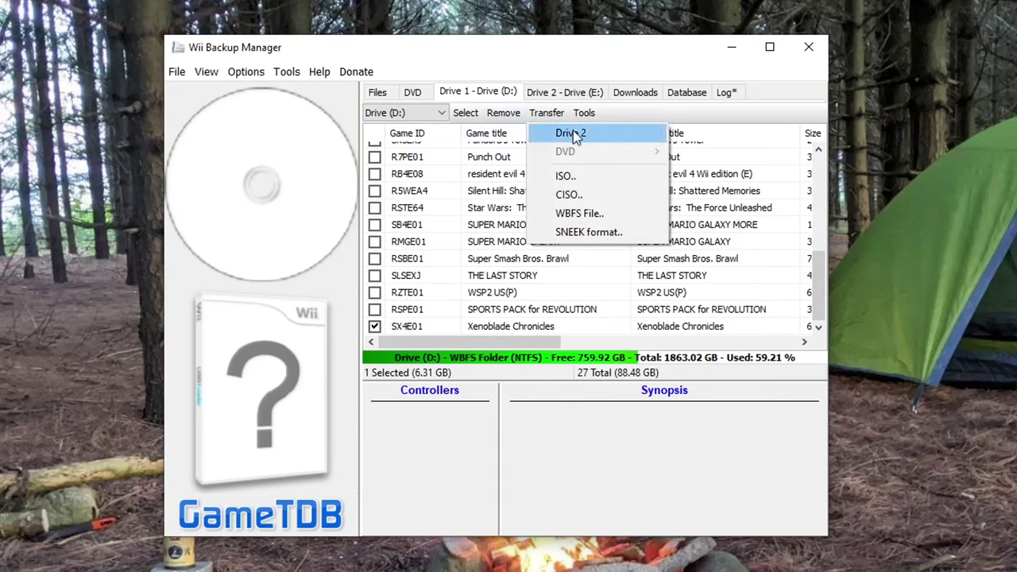
pyautogui.click(620, 137)
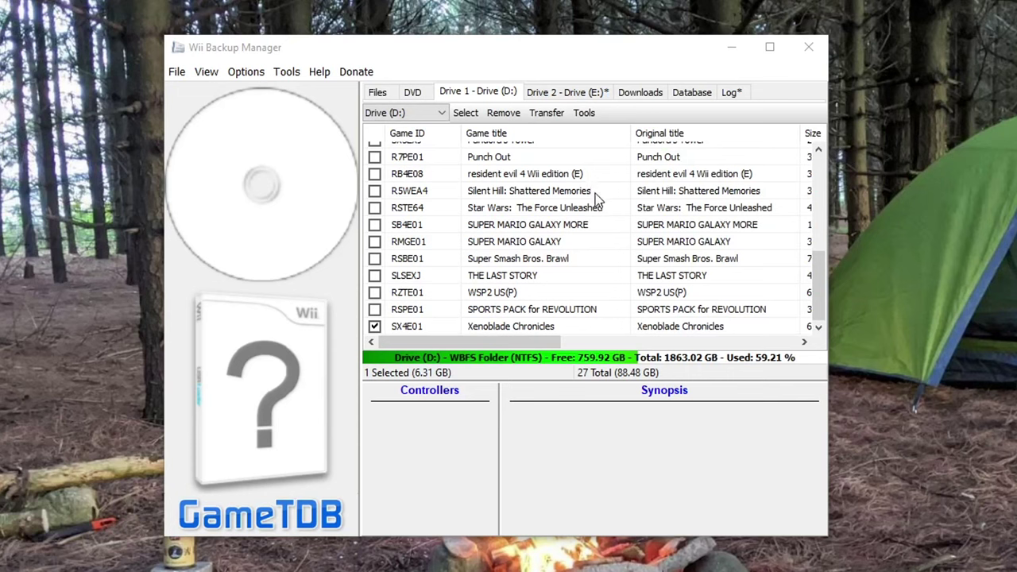
# Step: Open E:\wbfs\Xenoblade Chronicles [SX4E01] to view the split SX4E01.wbfs and SX4E01.wbf1 files
pyautogui.click(566, 93)
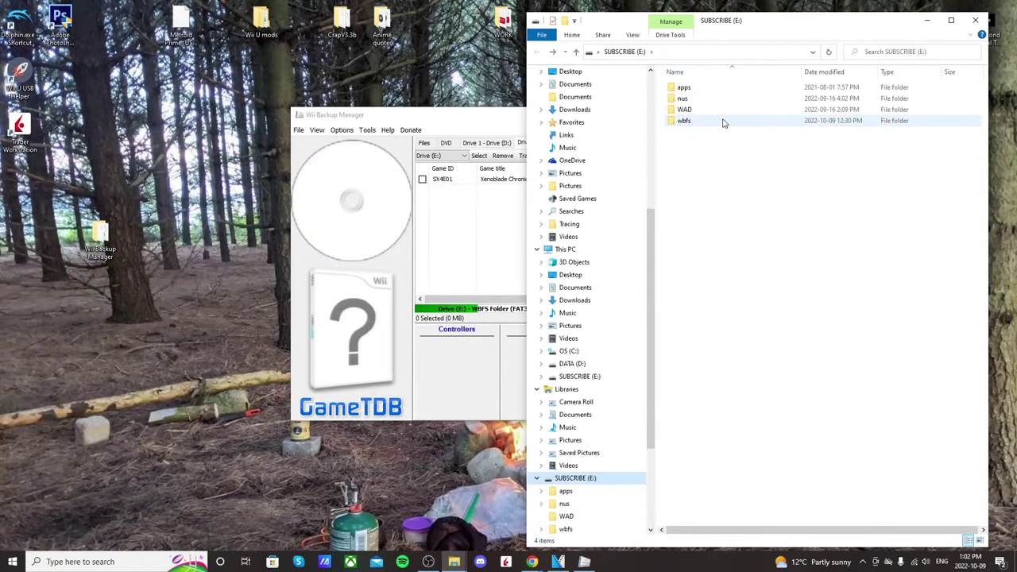
pyautogui.doubleClick(724, 120)
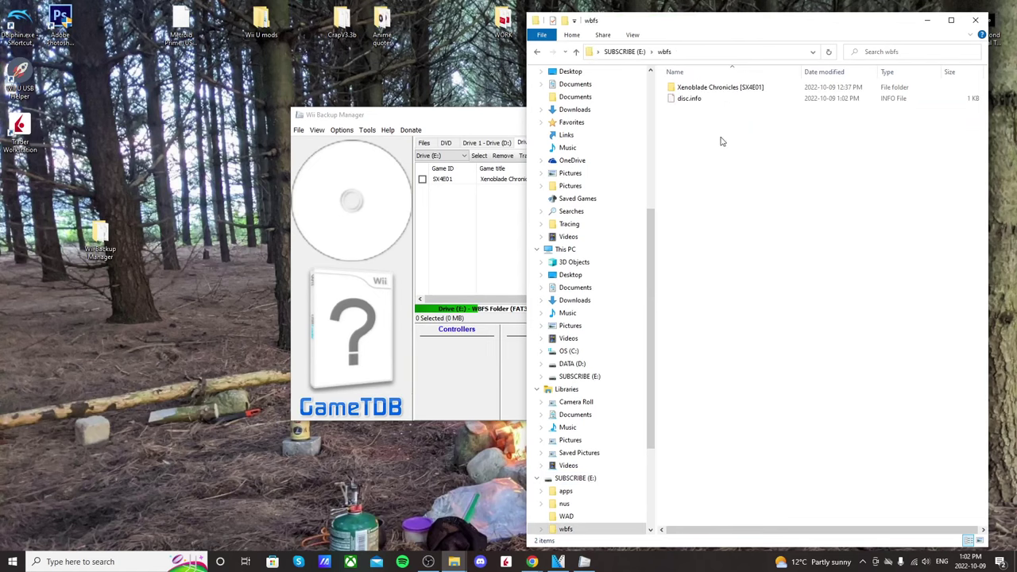
pyautogui.moveTo(780, 25); pyautogui.dragTo(545, 120)
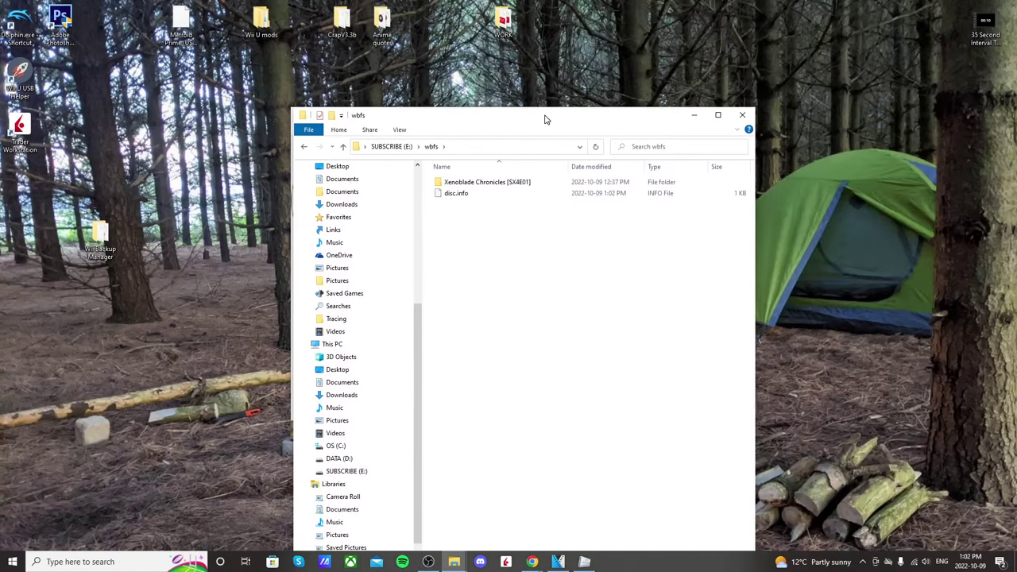
pyautogui.doubleClick(503, 183)
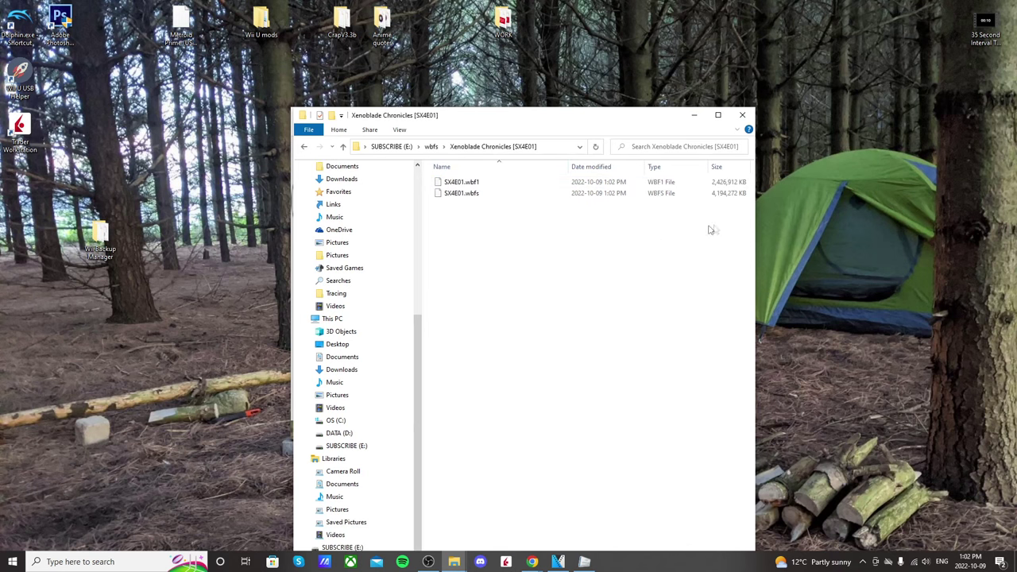
pyautogui.moveTo(717, 210); pyautogui.dragTo(719, 196)
pyautogui.moveTo(721, 184); pyautogui.dragTo(713, 228)
pyautogui.click(305, 147)
# Step: Check the USB drive's free space in its Properties dialog, then close it
pyautogui.click(304, 149)
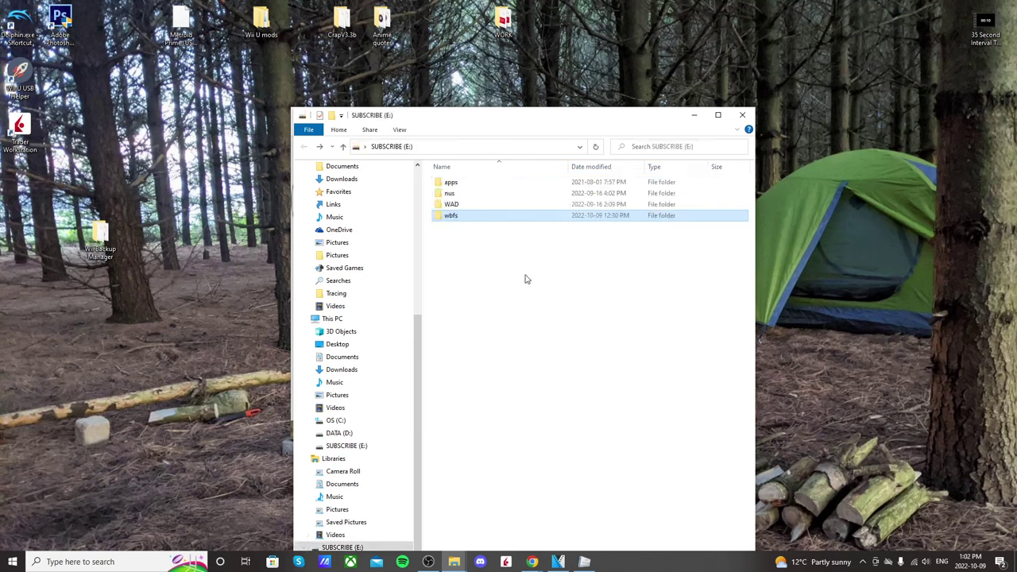
pyautogui.rightClick(525, 290)
pyautogui.click(563, 435)
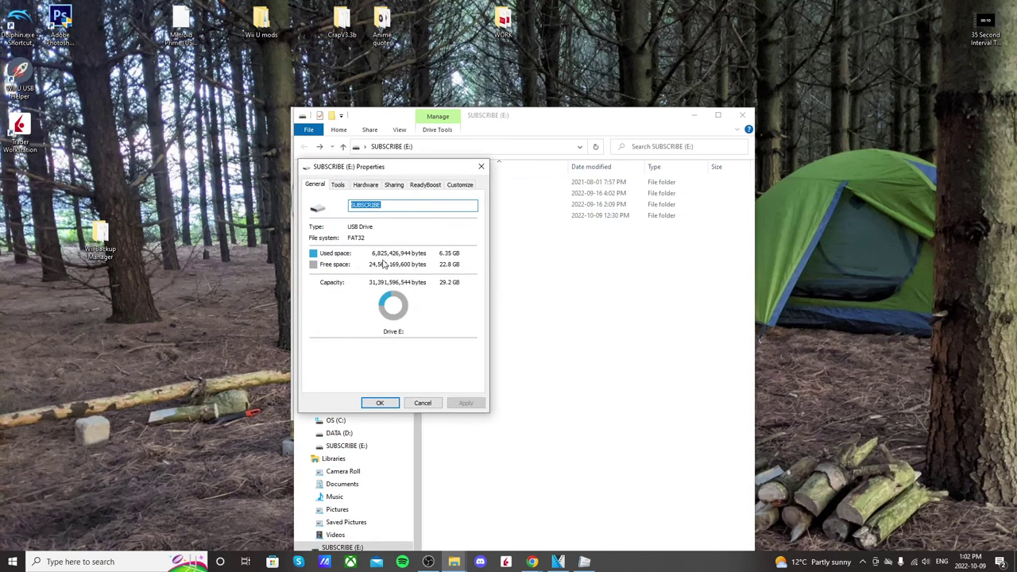
pyautogui.click(422, 403)
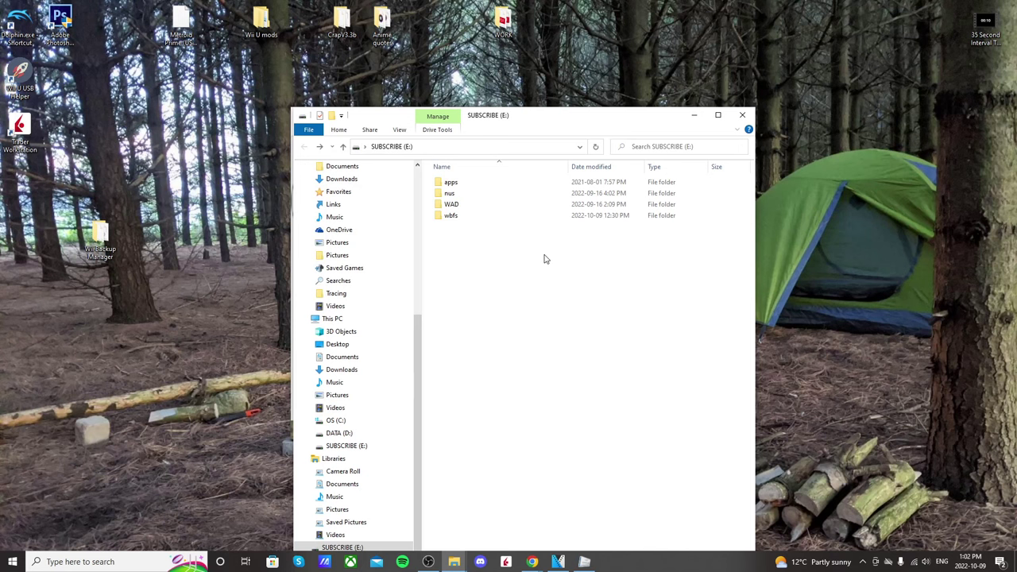
# Step: Place the USB wbfs folder beside Wii Backup Manager, then subscribe to the tutorial's YouTube channel
pyautogui.doubleClick(451, 216)
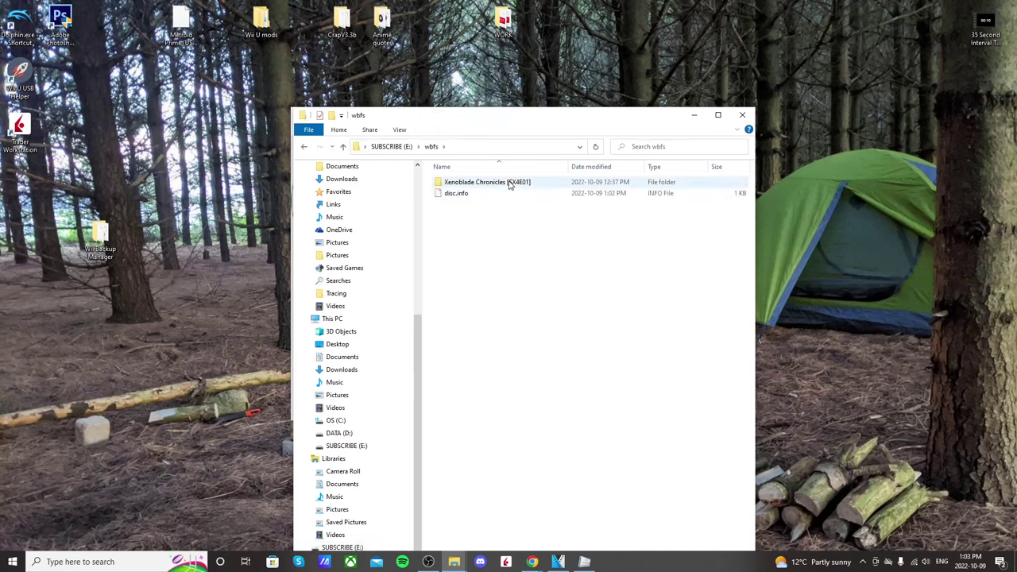
pyautogui.doubleClick(509, 184)
pyautogui.click(306, 147)
pyautogui.moveTo(484, 125); pyautogui.dragTo(790, 61)
pyautogui.moveTo(536, 111); pyautogui.dragTo(374, 108)
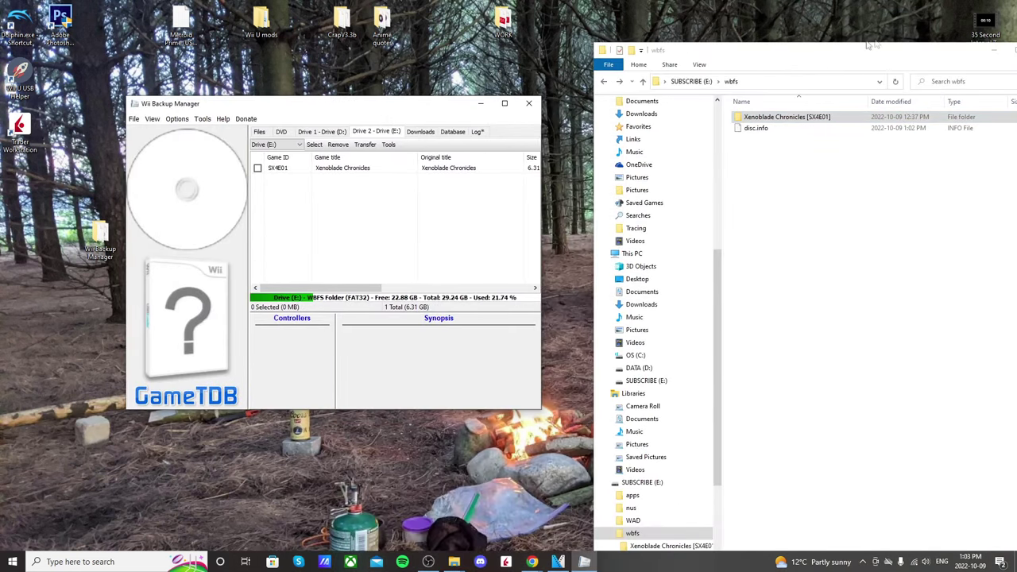
pyautogui.moveTo(847, 58); pyautogui.dragTo(772, 67)
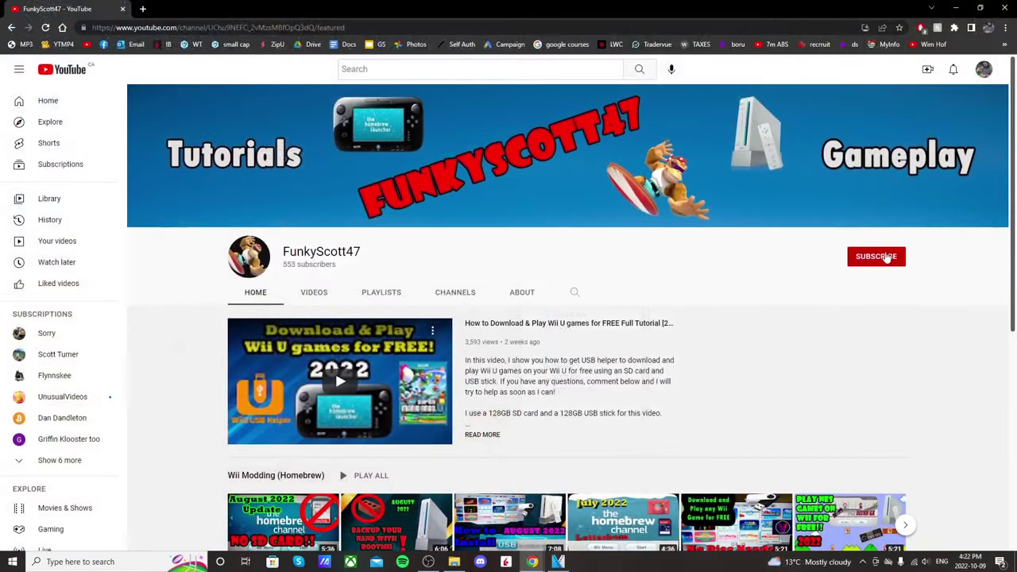
pyautogui.click(880, 259)
# Step: Turn on all notifications for the channel and page to the next Wii Modding (Homebrew) videos
pyautogui.click(898, 258)
pyautogui.click(916, 277)
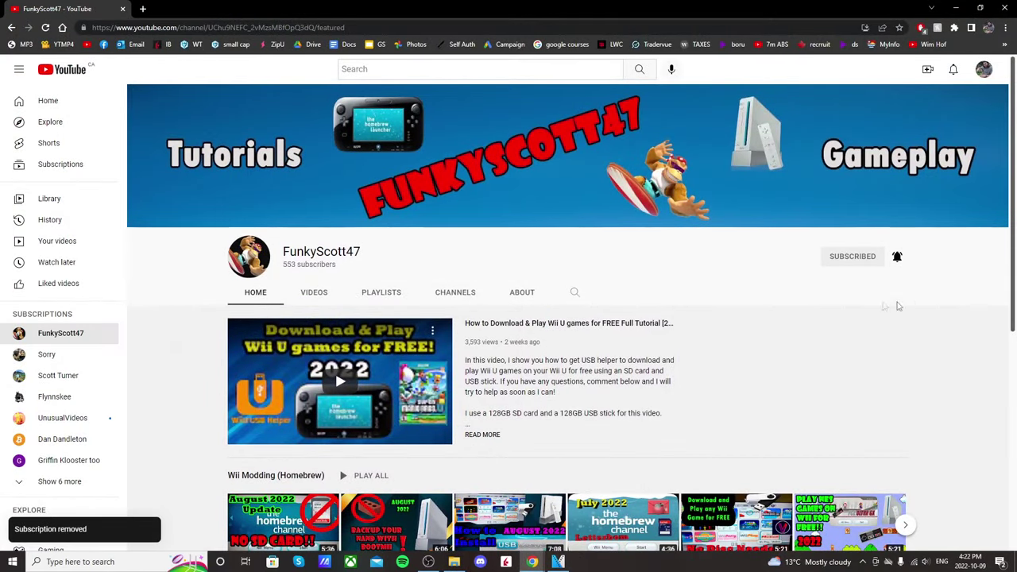
pyautogui.scroll(-2, 819, 306)
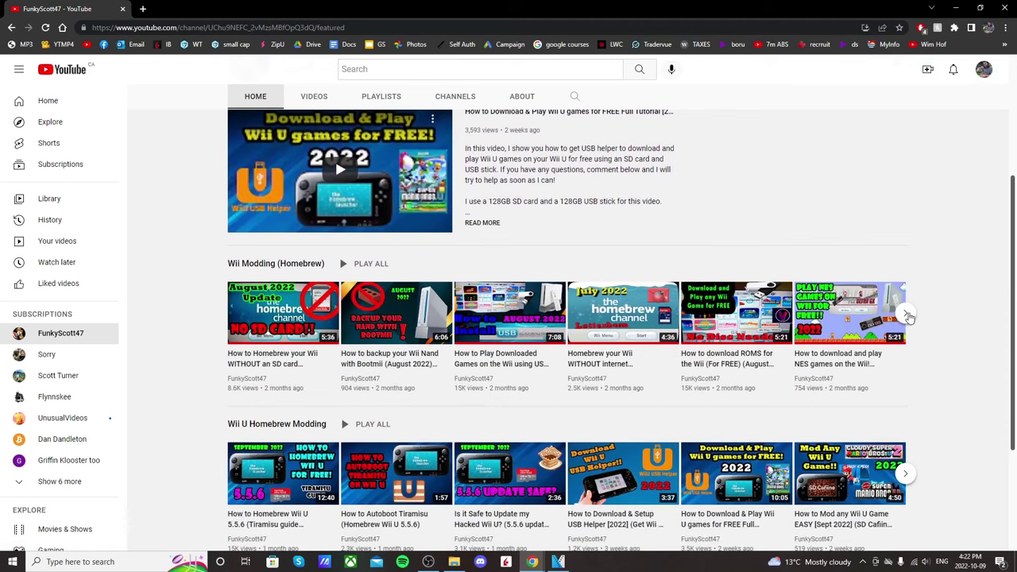
pyautogui.click(908, 315)
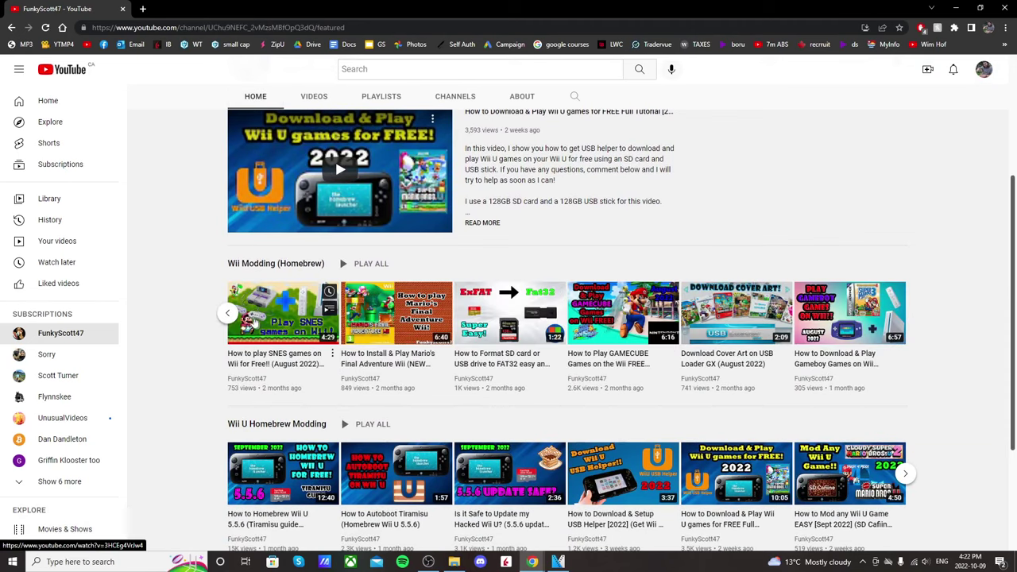